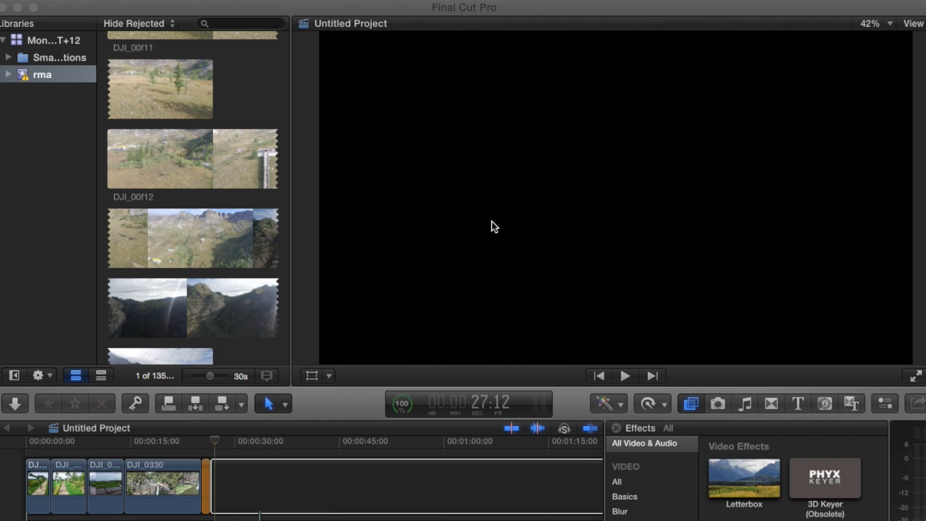
- Add DJI_0494.MP4 from the coronet peak folder to the end of the timeline and shorten it to about 14 seconds
{"action": "left_click", "coordinate": [8, 37]}
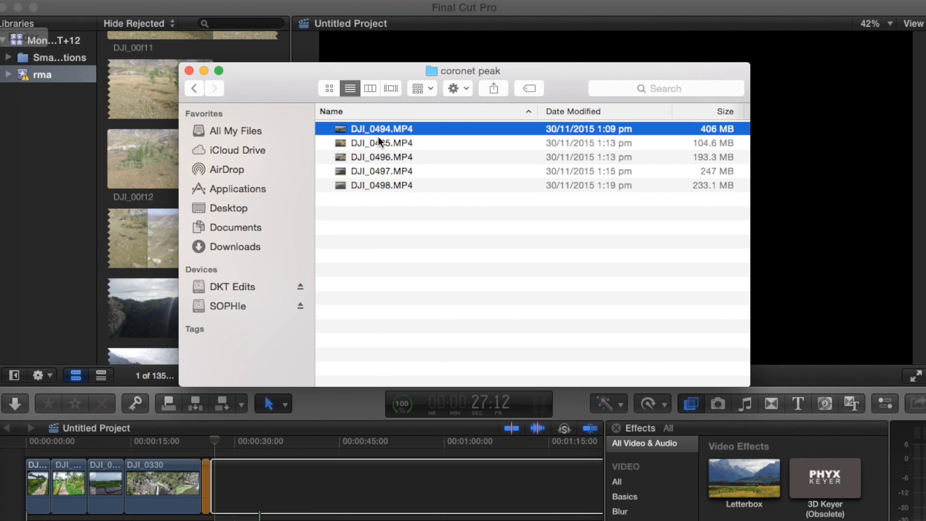
{"action": "left_click_drag", "start_coordinate": [378, 131], "coordinate": [265, 461]}
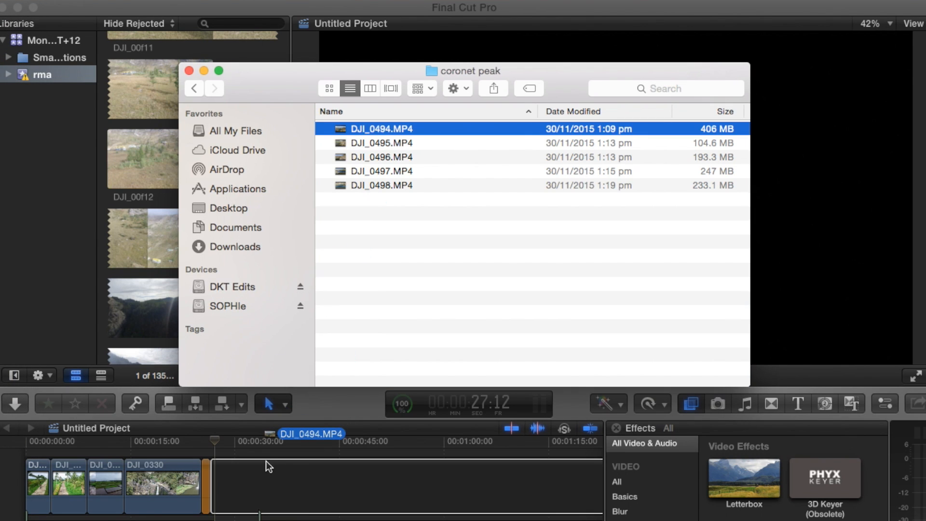
{"action": "left_click_drag", "start_coordinate": [212, 472], "coordinate": [213, 470]}
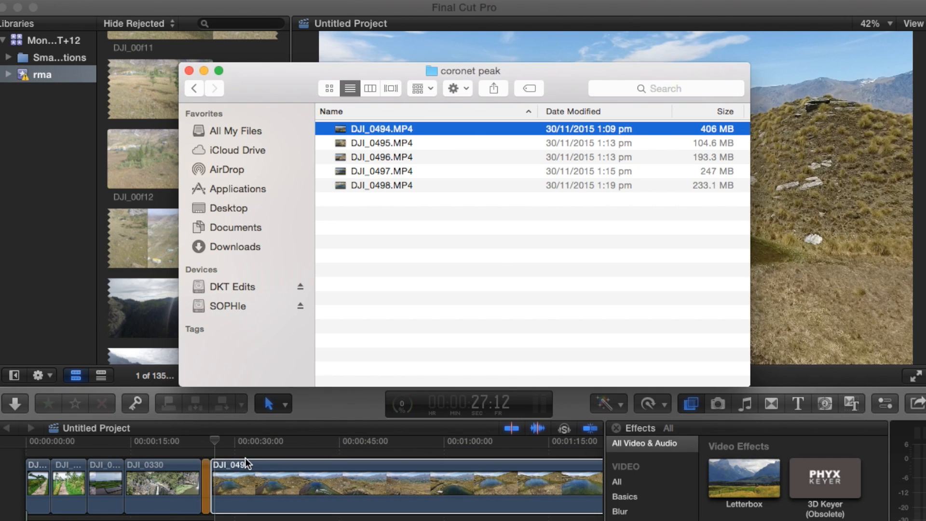
{"action": "left_click", "coordinate": [251, 469]}
{"action": "key", "text": "Delete"}
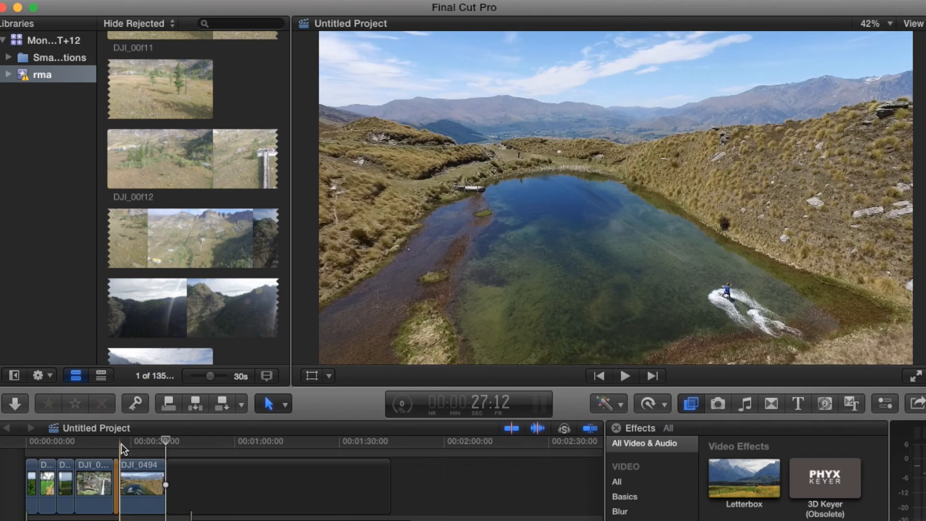
- Play through the DJI_0494 clip and return the playhead to its start
{"action": "key", "text": "space"}
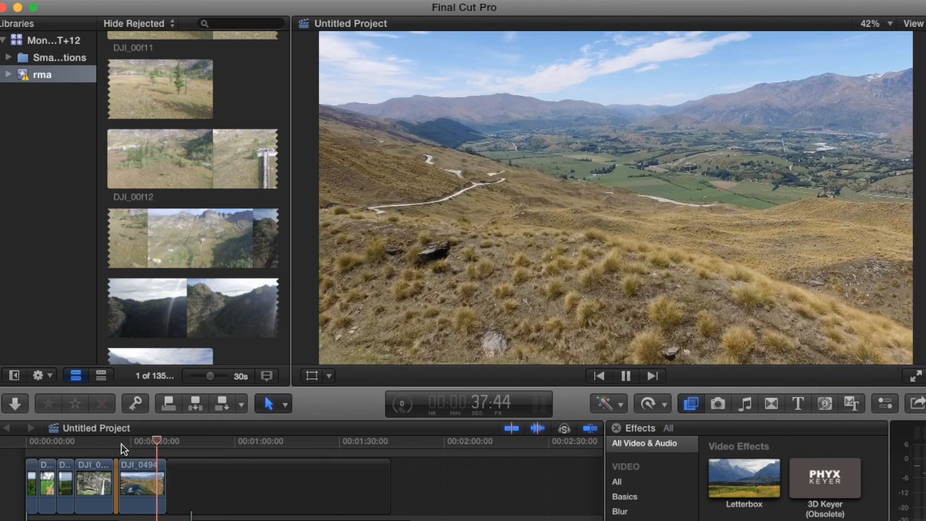
{"action": "key", "text": "space"}
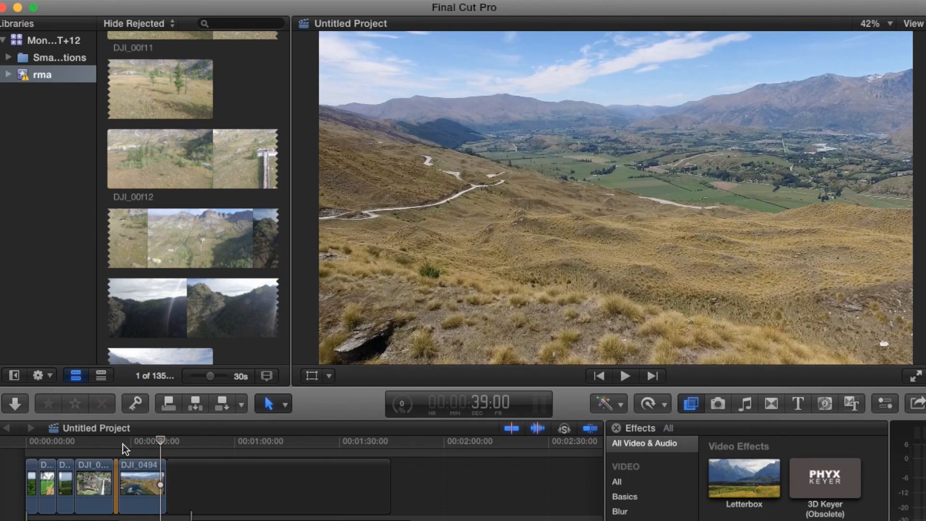
{"action": "left_click", "coordinate": [121, 443]}
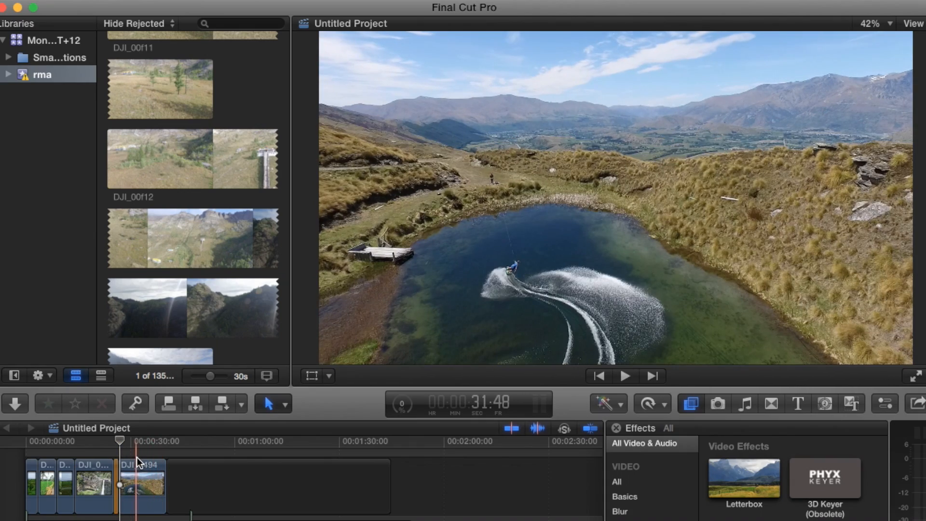
- Apply the Letterbox effect to the DJI_0494 clip and set its aspect ratio to 2.35:1
{"action": "left_click", "coordinate": [139, 489]}
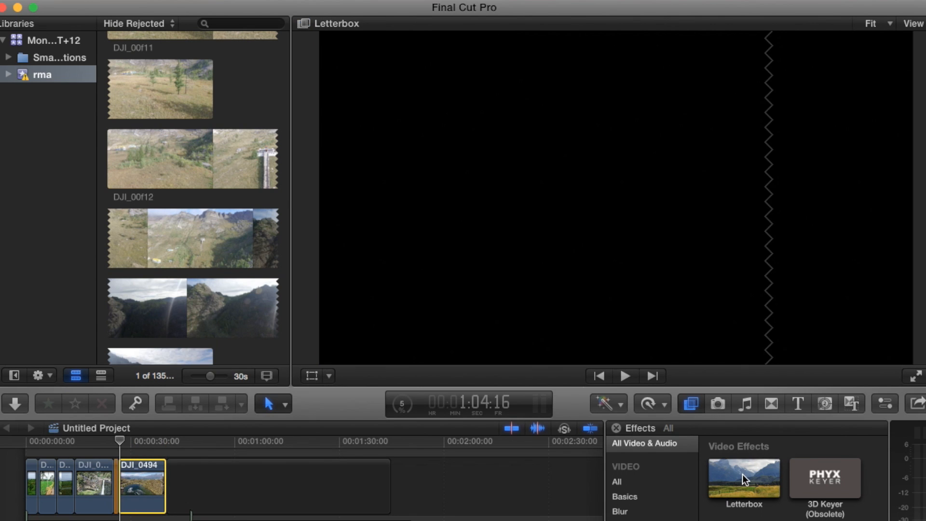
{"action": "left_click_drag", "start_coordinate": [738, 474], "coordinate": [135, 497]}
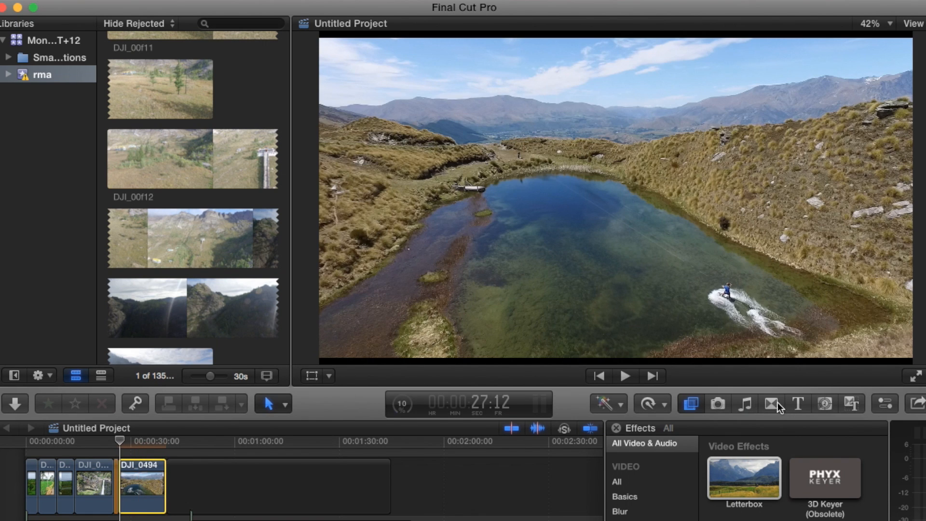
{"action": "left_click", "coordinate": [885, 407]}
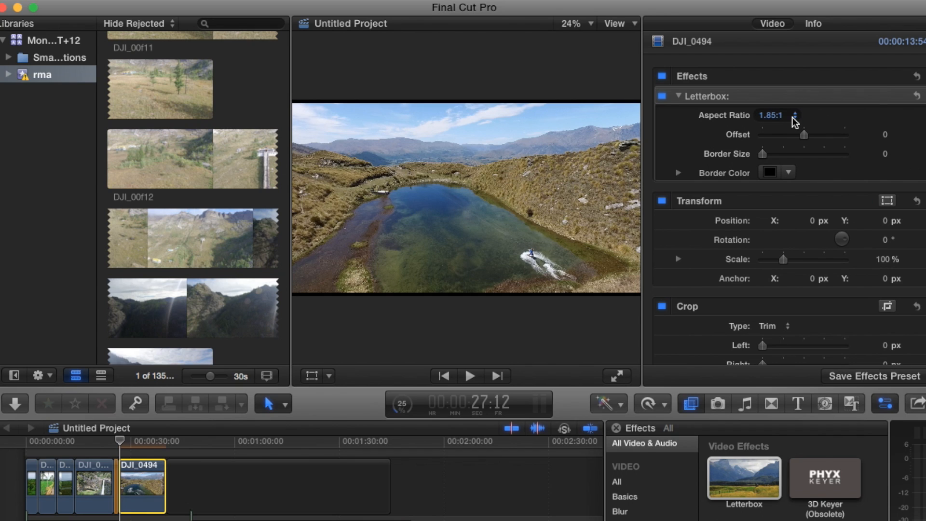
{"action": "left_click", "coordinate": [771, 117]}
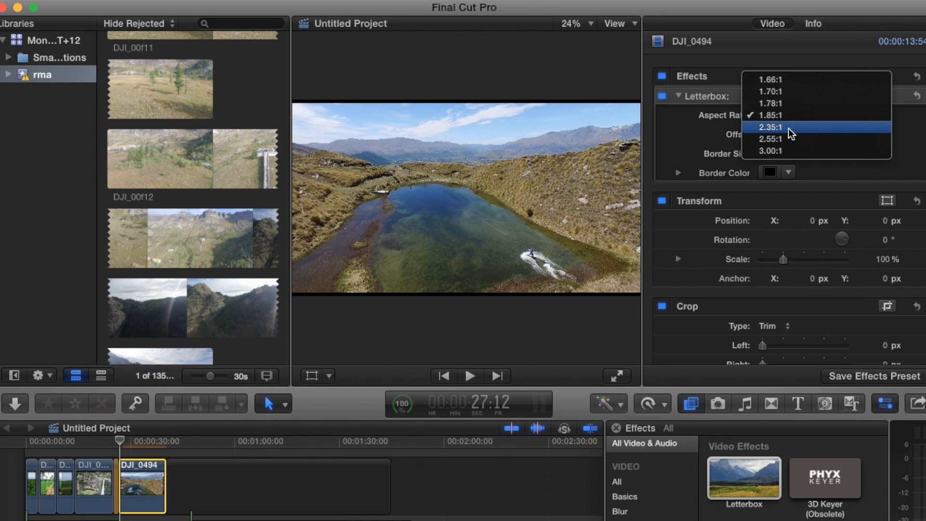
{"action": "left_click", "coordinate": [770, 127]}
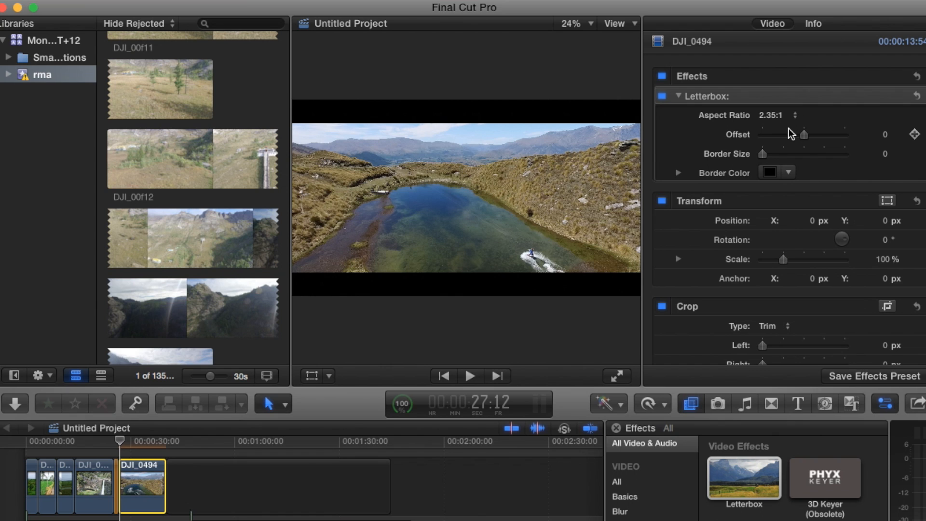
- Set the Letterbox offset to 1.0 at the start of the DJI_0494 clip and add a keyframe for it
{"action": "key", "text": "space"}
{"action": "key", "text": "space"}
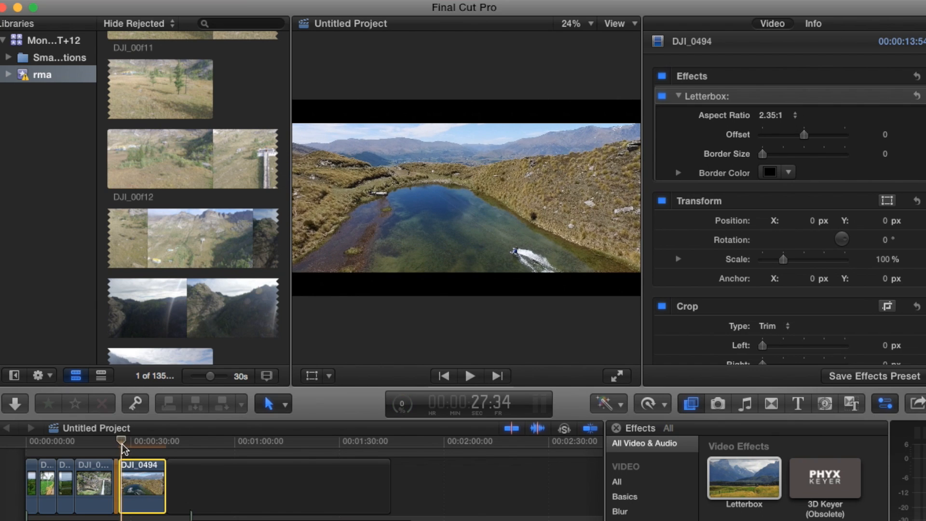
{"action": "left_click", "coordinate": [121, 447]}
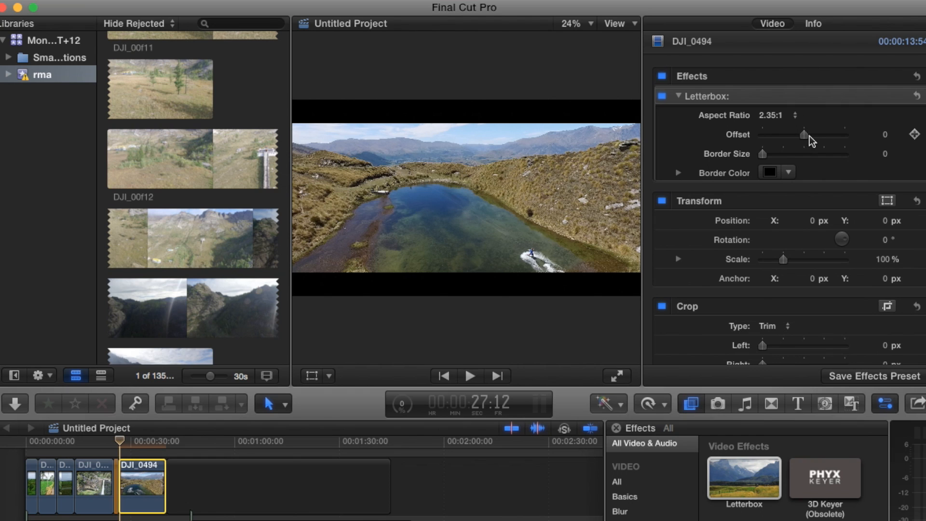
{"action": "mouse_move", "coordinate": [804, 135]}
{"action": "left_mouse_down"}
{"action": "mouse_move", "coordinate": [743, 145]}
{"action": "mouse_move", "coordinate": [844, 137]}
{"action": "mouse_move", "coordinate": [726, 139]}
{"action": "mouse_move", "coordinate": [907, 142]}
{"action": "mouse_move", "coordinate": [712, 143]}
{"action": "mouse_move", "coordinate": [838, 132]}
{"action": "mouse_move", "coordinate": [806, 136]}
{"action": "left_mouse_up"}
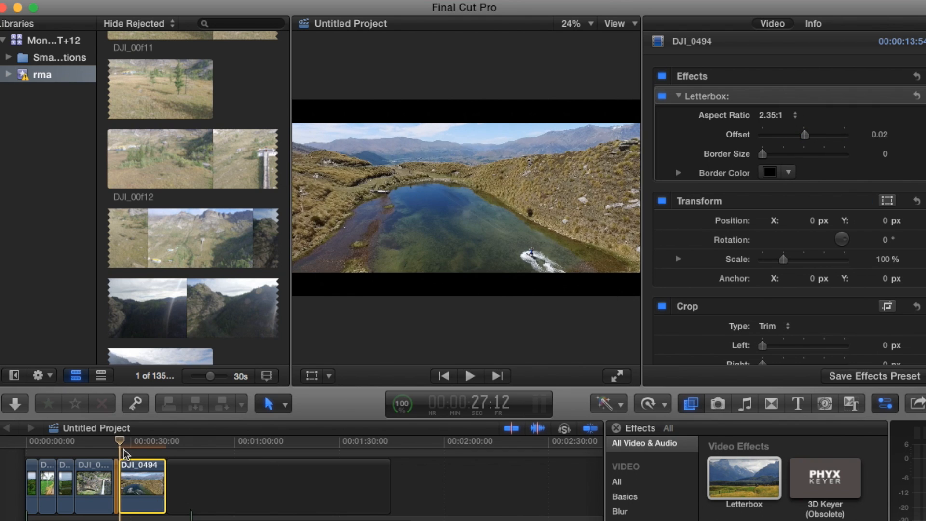
{"action": "left_click", "coordinate": [119, 443]}
{"action": "left_click_drag", "start_coordinate": [118, 442], "coordinate": [121, 442]}
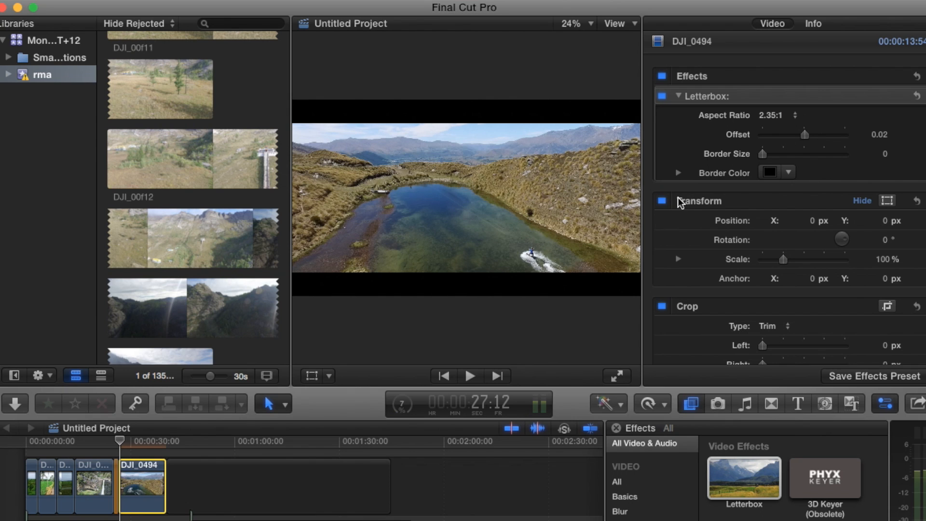
{"action": "left_click_drag", "start_coordinate": [812, 139], "coordinate": [863, 134]}
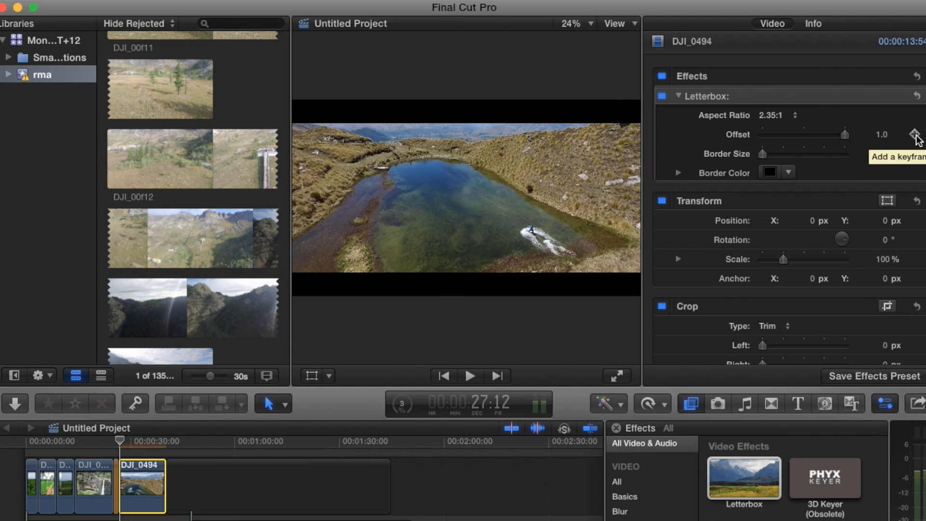
{"action": "left_click", "coordinate": [914, 135]}
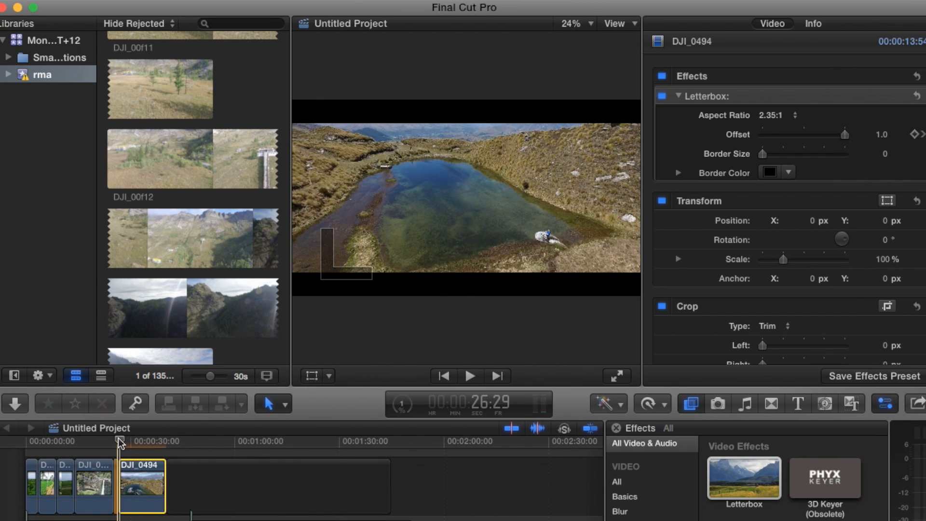
- Play the clip with the offset held at 1.0 and return the playhead to its start
{"action": "key", "text": "space"}
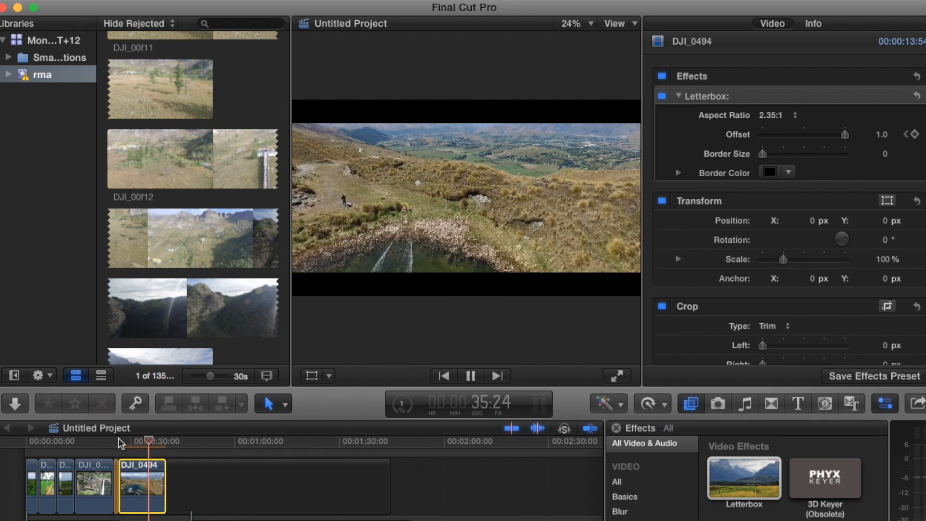
{"action": "key", "text": "space"}
{"action": "left_click", "coordinate": [119, 441]}
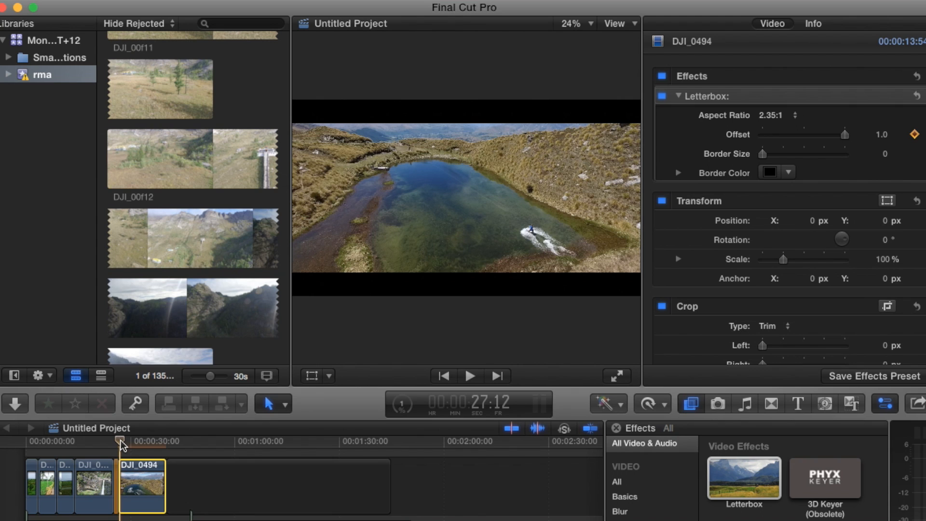
- Set the Letterbox offset to -1.0 at the end of the DJI_0494 clip
{"action": "left_click_drag", "start_coordinate": [120, 441], "coordinate": [157, 452]}
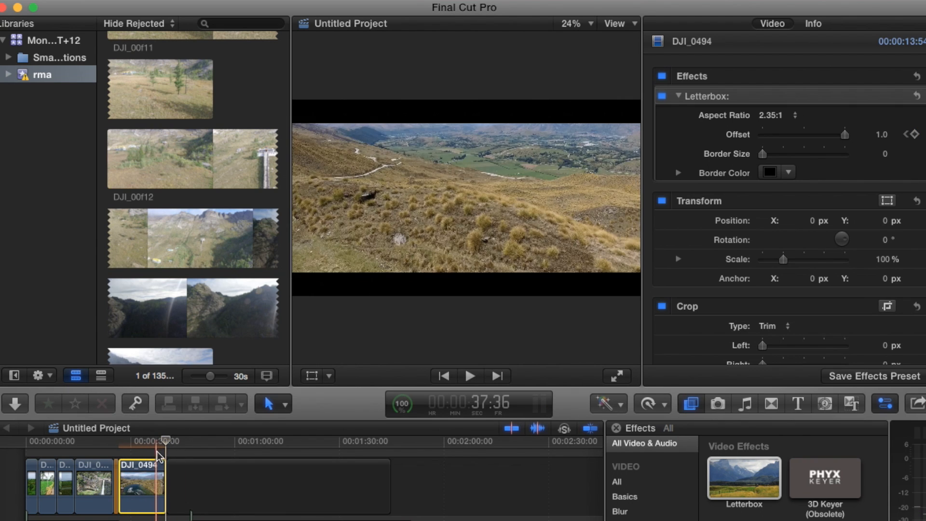
{"action": "left_click", "coordinate": [845, 136]}
{"action": "left_click_drag", "start_coordinate": [845, 136], "coordinate": [747, 134]}
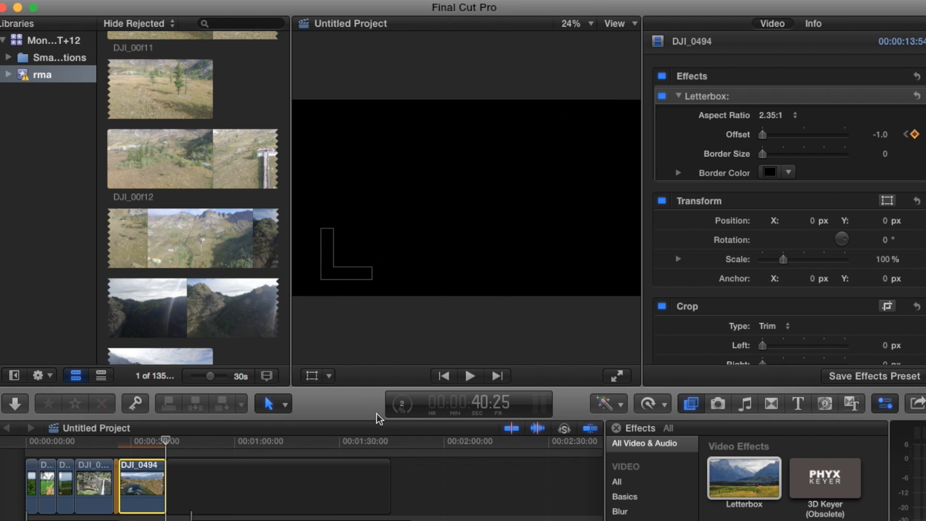
- Play the clip twice from its start to review the offset moving from 1.0 to -1.0, and return to the start
{"action": "left_click", "coordinate": [123, 446]}
{"action": "left_click", "coordinate": [123, 446]}
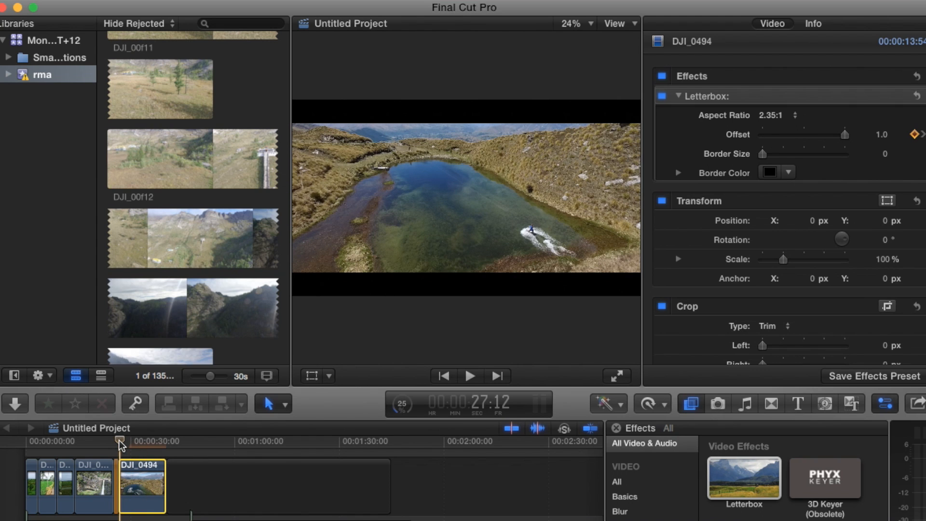
{"action": "key", "text": "space"}
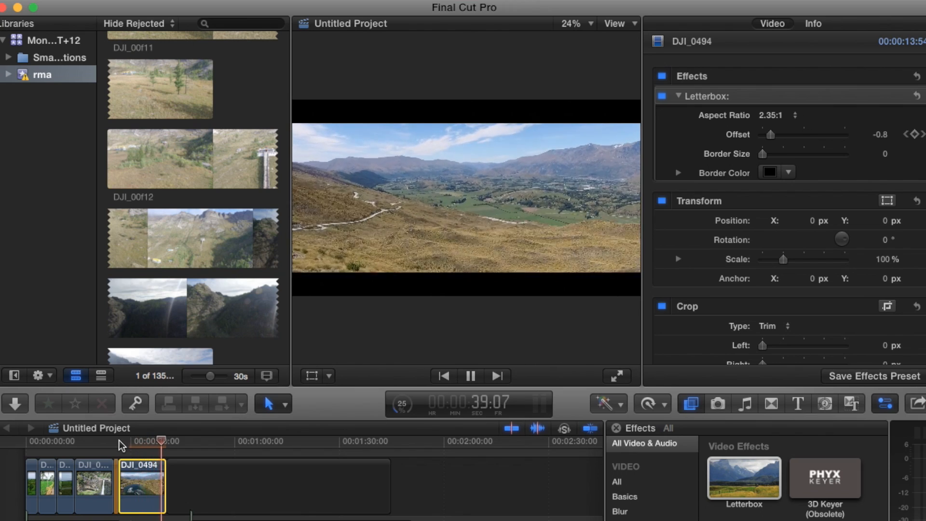
{"action": "left_click", "coordinate": [120, 441]}
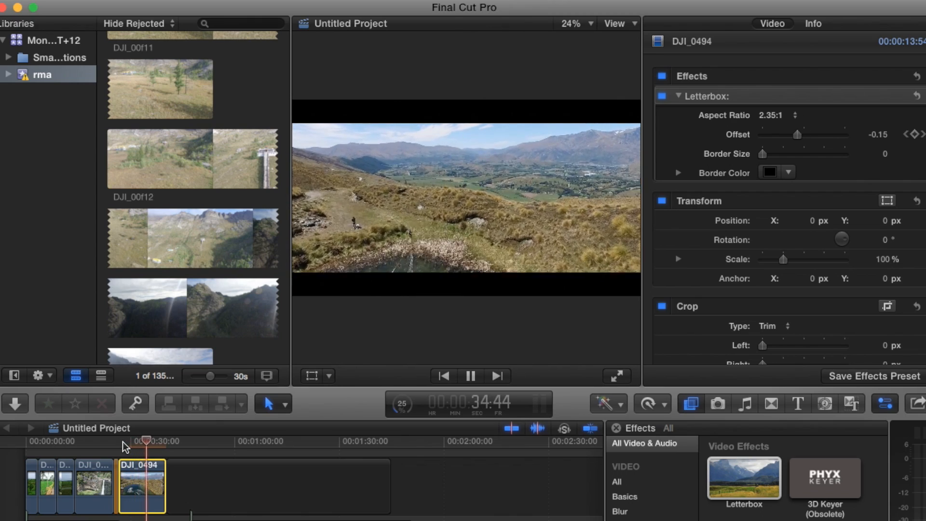
{"action": "key", "text": "space"}
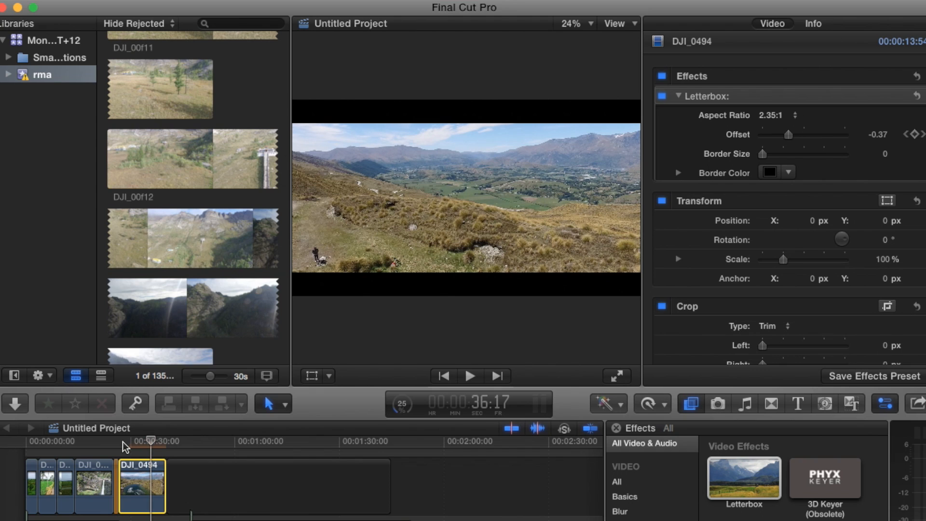
{"action": "left_click", "coordinate": [120, 442]}
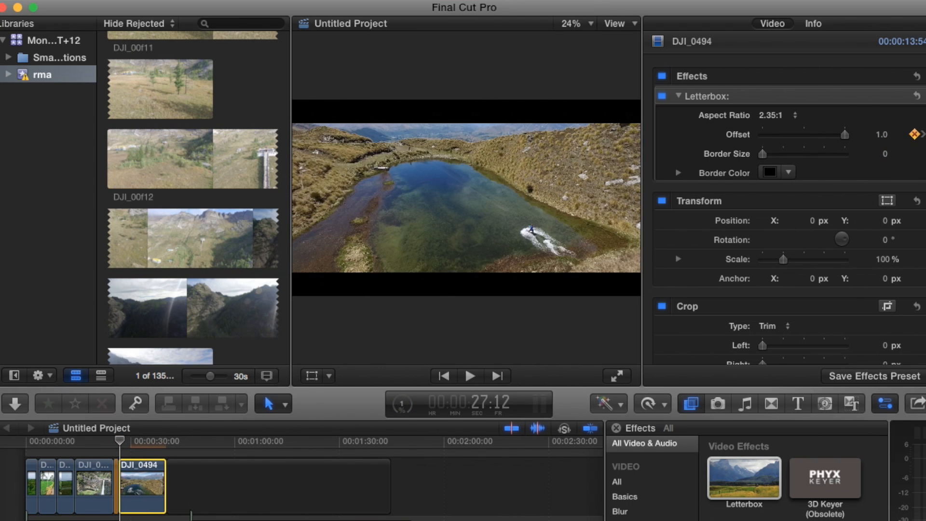
- Reset the Letterbox offset and keyframe it from -1.0 at the clip's start to 1.0 at its end
{"action": "right_click", "coordinate": [915, 135]}
{"action": "left_click", "coordinate": [909, 140]}
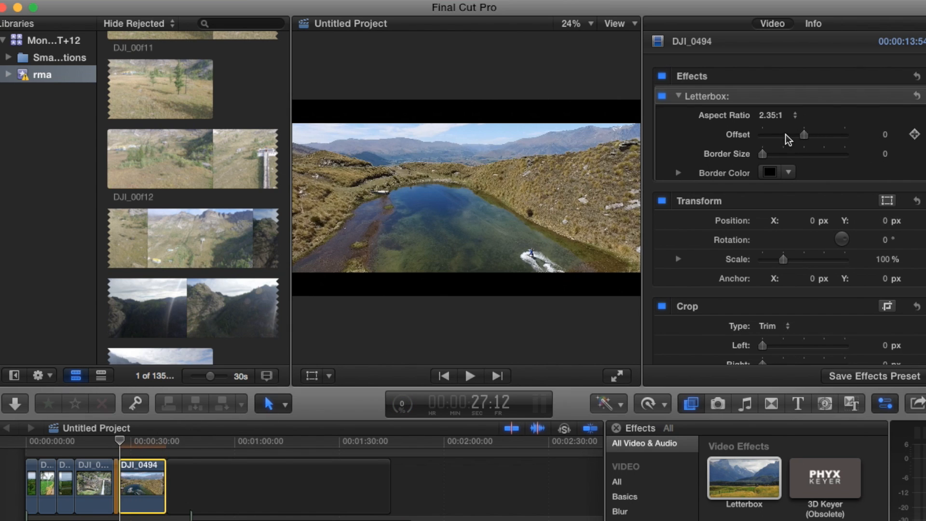
{"action": "left_click_drag", "start_coordinate": [803, 134], "coordinate": [728, 129]}
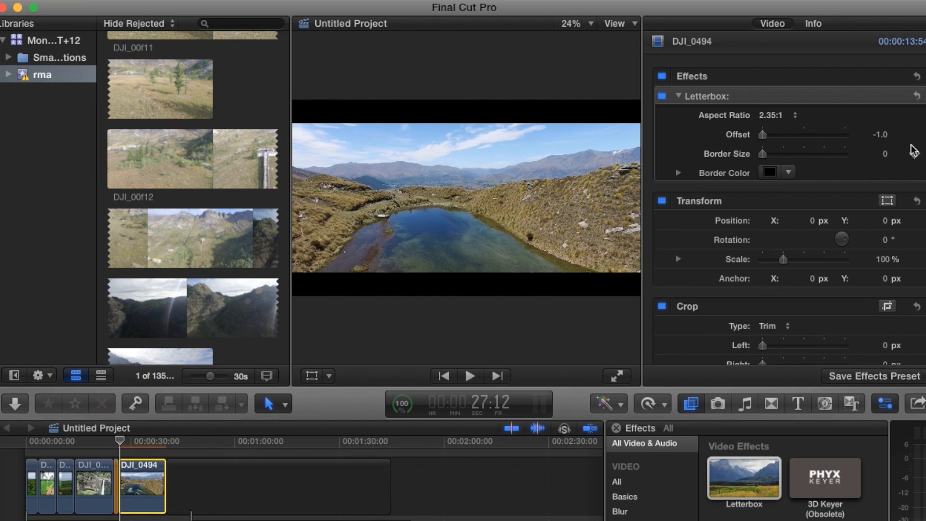
{"action": "left_click", "coordinate": [913, 135]}
{"action": "left_click_drag", "start_coordinate": [121, 440], "coordinate": [167, 443]}
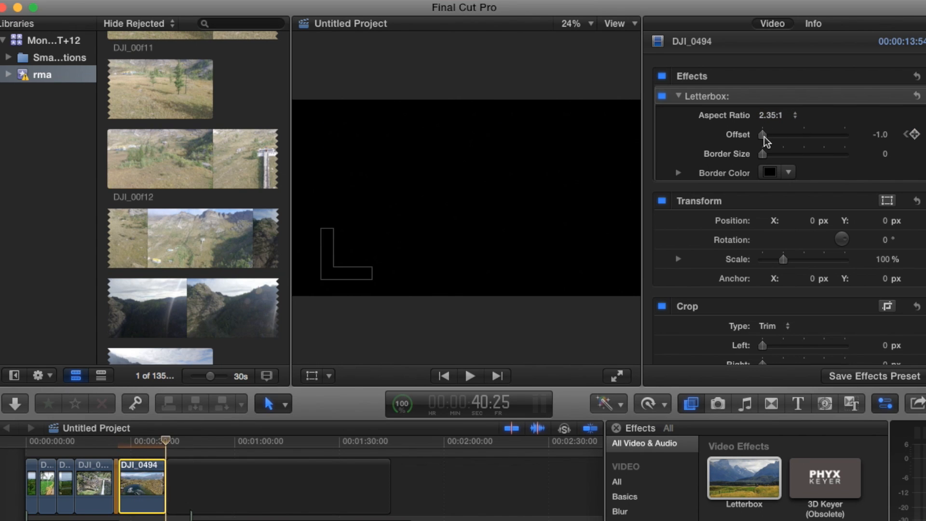
{"action": "left_click_drag", "start_coordinate": [764, 137], "coordinate": [867, 141]}
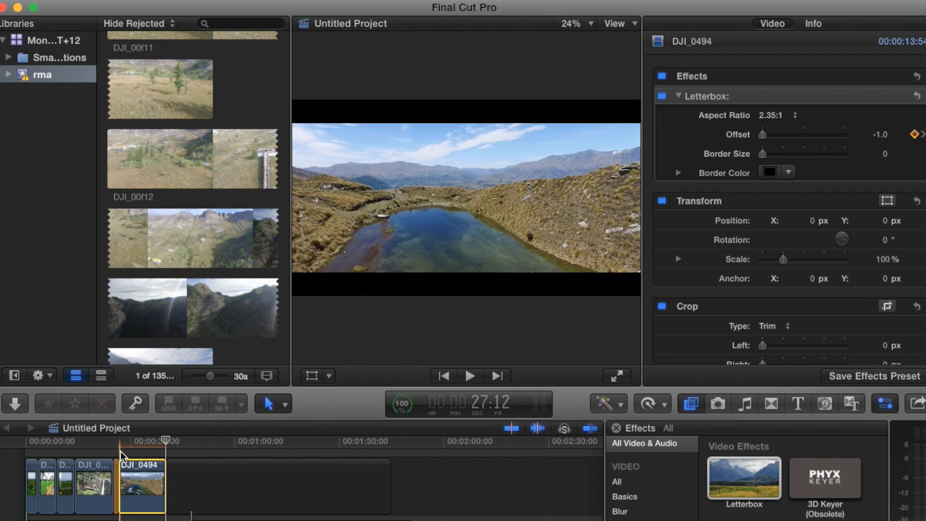
- Play the clip to review the reversed offset movement and return the playhead to its start
{"action": "left_click", "coordinate": [120, 454]}
{"action": "key", "text": "space"}
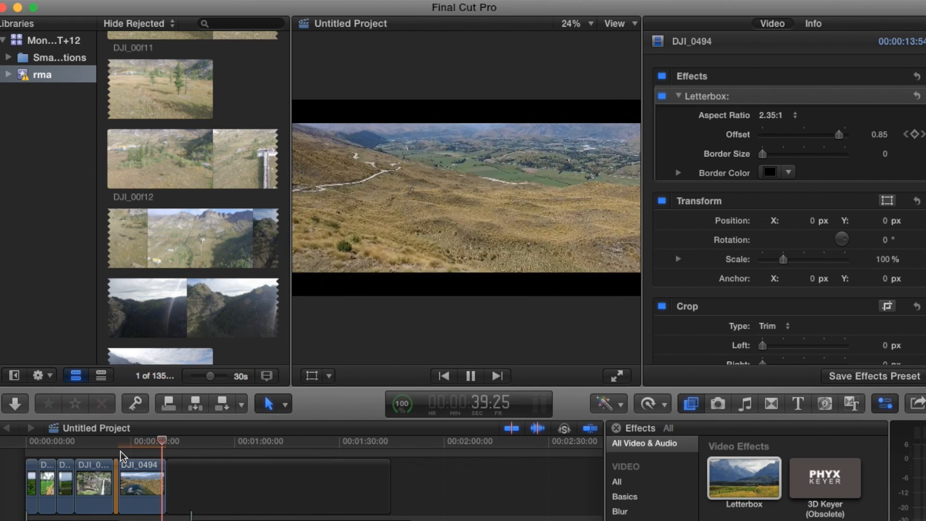
{"action": "left_click", "coordinate": [119, 441]}
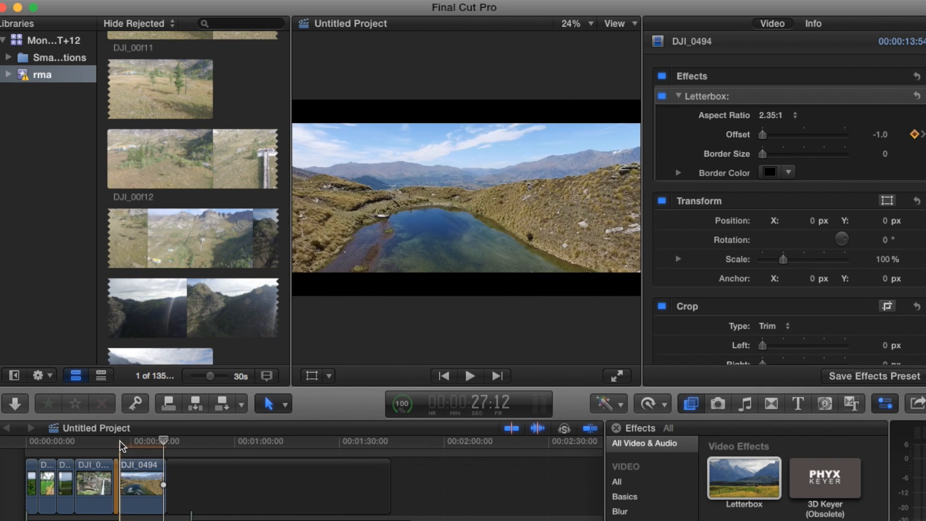
- Reset the Letterbox offset on the DJI_0494 clip and keyframe it at 0.78 at the clip's start
{"action": "left_click", "coordinate": [140, 470]}
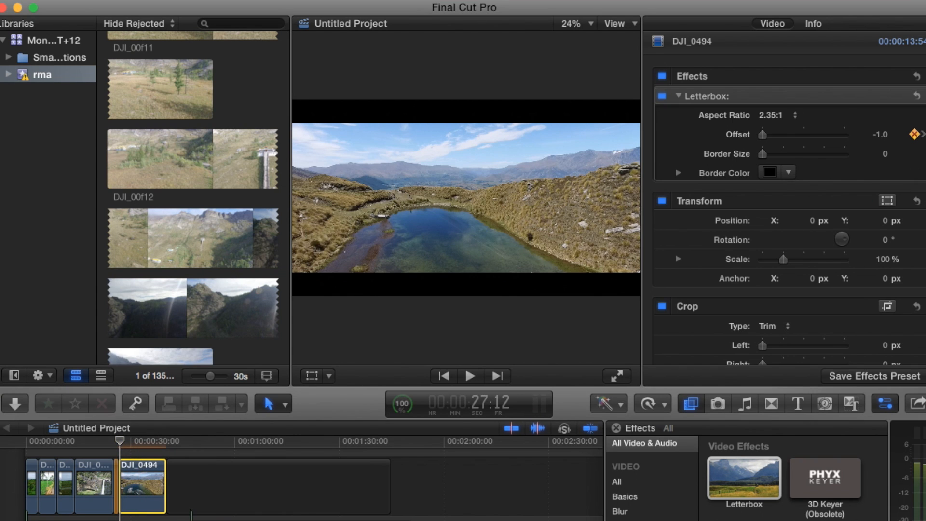
{"action": "right_click", "coordinate": [914, 135]}
{"action": "left_click", "coordinate": [849, 141]}
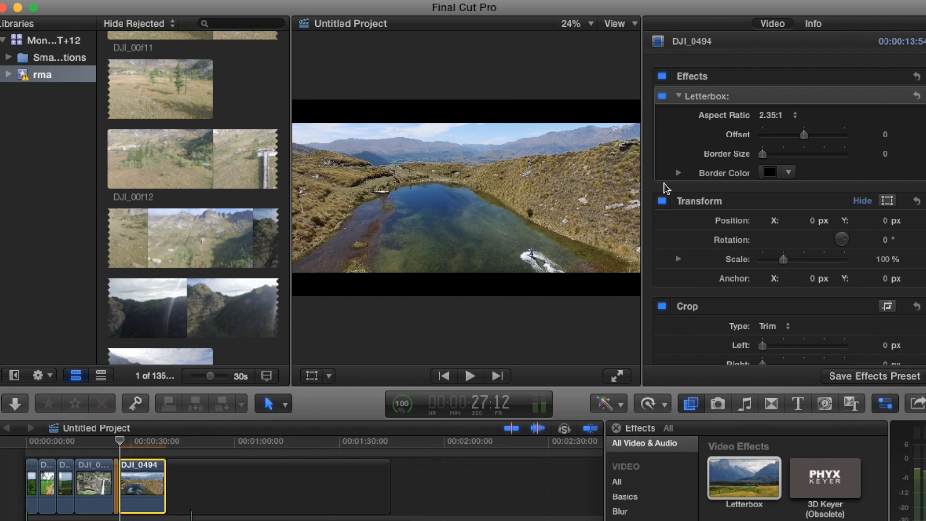
{"action": "left_click_drag", "start_coordinate": [802, 138], "coordinate": [907, 144]}
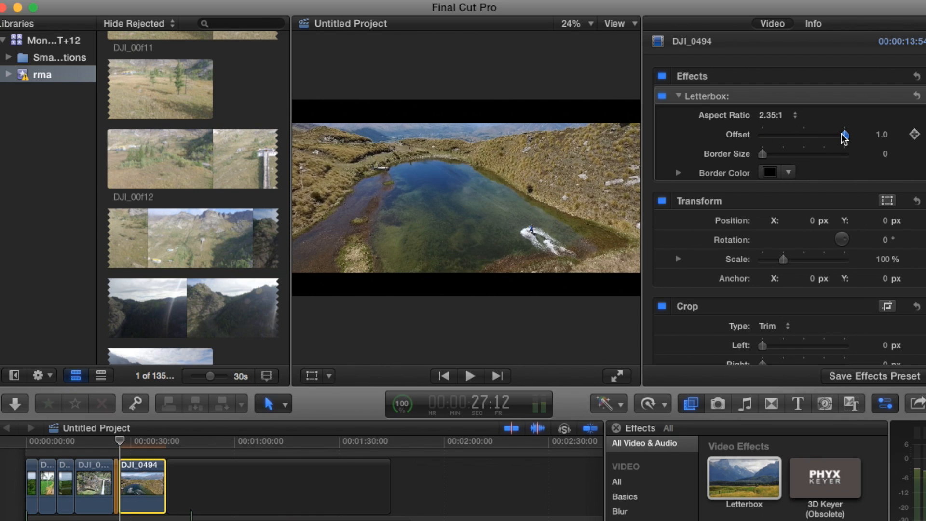
{"action": "mouse_move", "coordinate": [845, 135]}
{"action": "left_mouse_down"}
{"action": "mouse_move", "coordinate": [823, 137]}
{"action": "mouse_move", "coordinate": [858, 137]}
{"action": "mouse_move", "coordinate": [823, 134]}
{"action": "mouse_move", "coordinate": [835, 134]}
{"action": "left_mouse_up"}
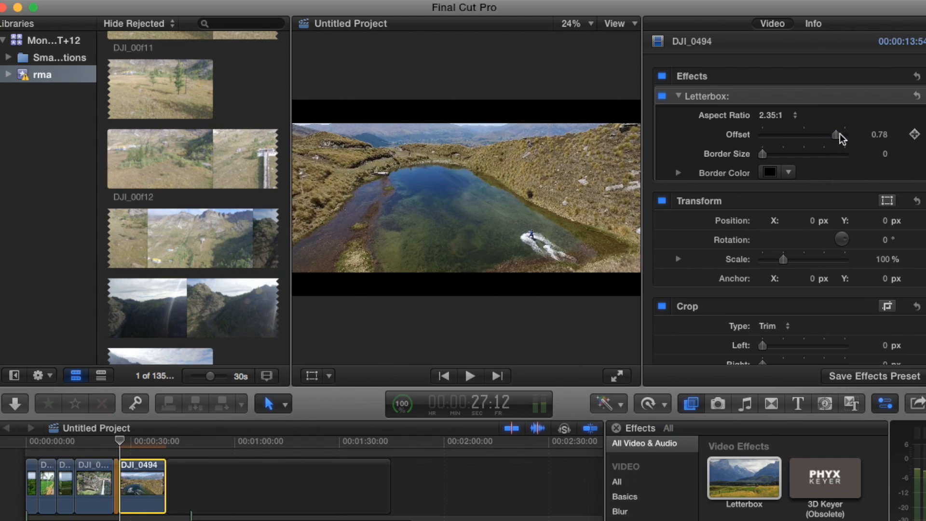
{"action": "left_click", "coordinate": [914, 134]}
- Hold the 0.78 offset with a keyframe at about 34:37 and lower the offset to -1.0 at the clip's end
{"action": "left_click_drag", "start_coordinate": [128, 441], "coordinate": [146, 437]}
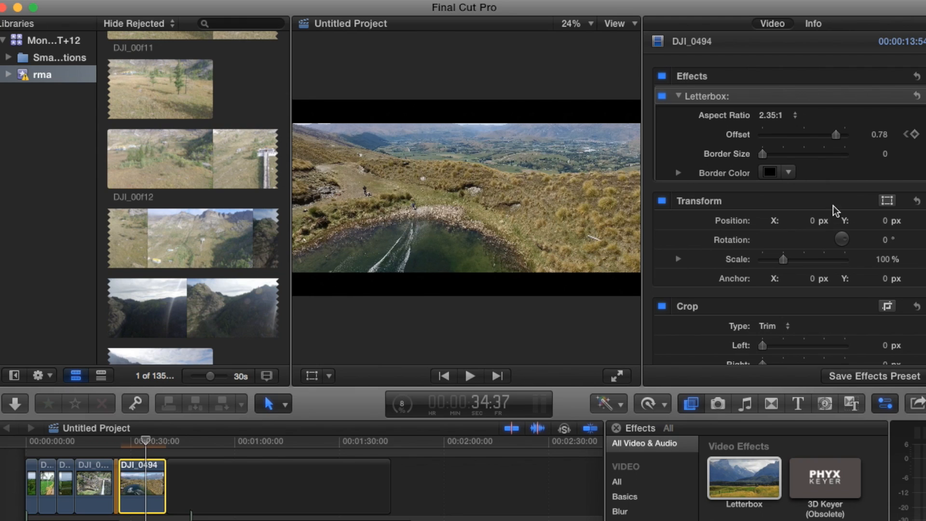
{"action": "left_click", "coordinate": [915, 135]}
{"action": "left_click_drag", "start_coordinate": [146, 440], "coordinate": [163, 441]}
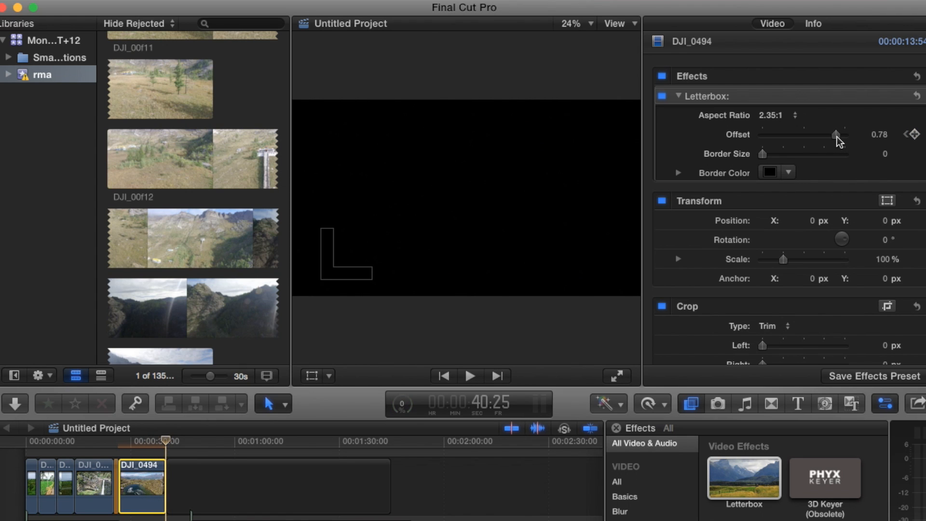
{"action": "left_click_drag", "start_coordinate": [836, 135], "coordinate": [762, 136]}
- Play the clip from its start to review the offset movement, return to the start and play it full screen
{"action": "left_click_drag", "start_coordinate": [119, 442], "coordinate": [124, 444]}
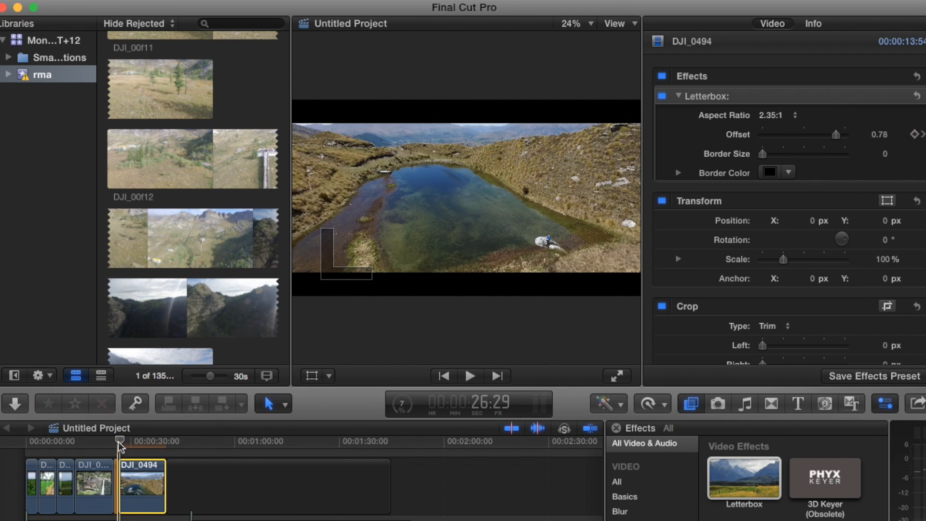
{"action": "left_click", "coordinate": [118, 442]}
{"action": "key", "text": "space"}
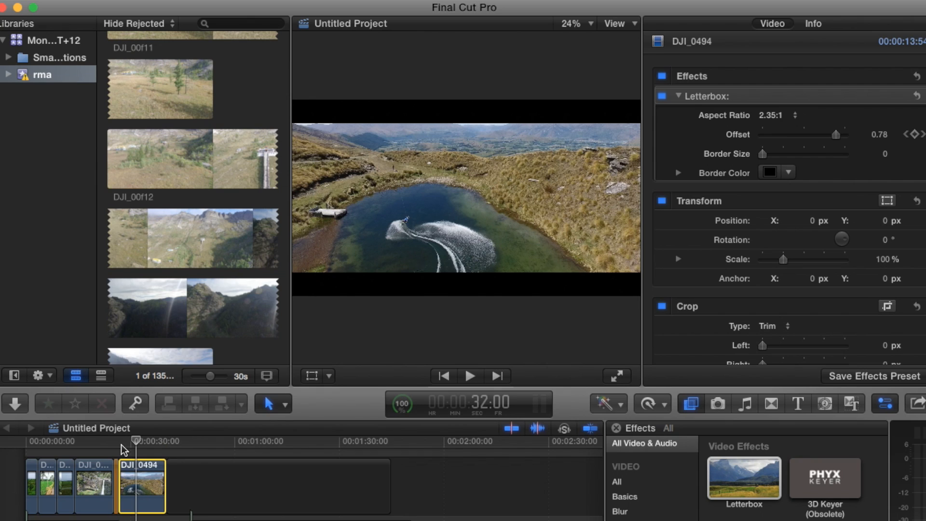
{"action": "left_click", "coordinate": [121, 443]}
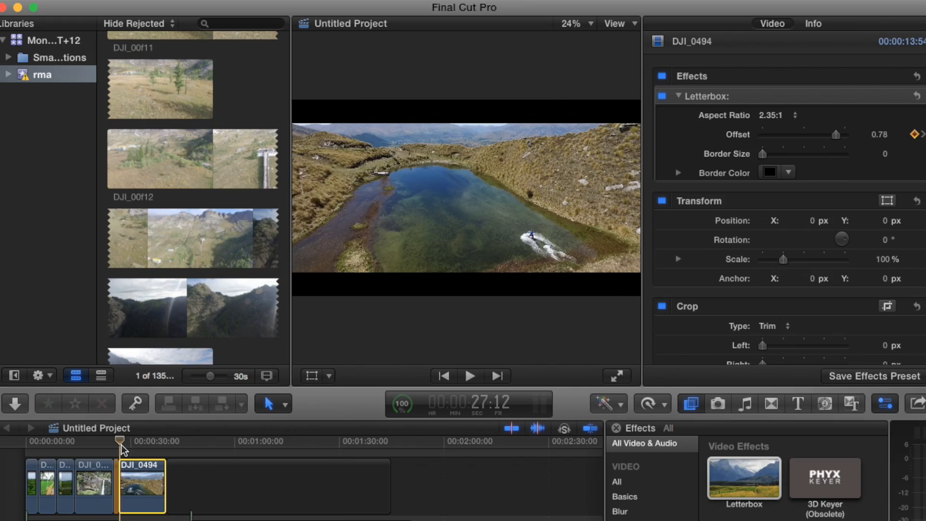
{"action": "key", "text": "super+shift+f"}
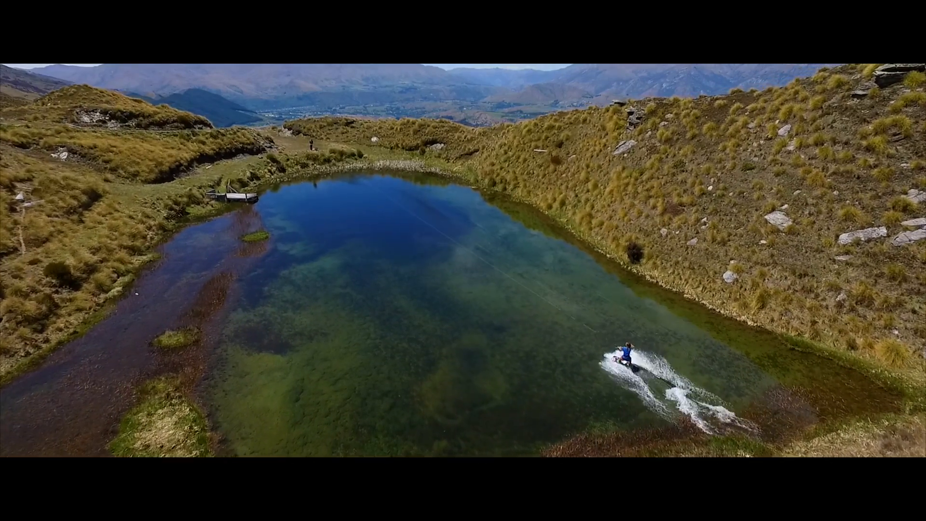